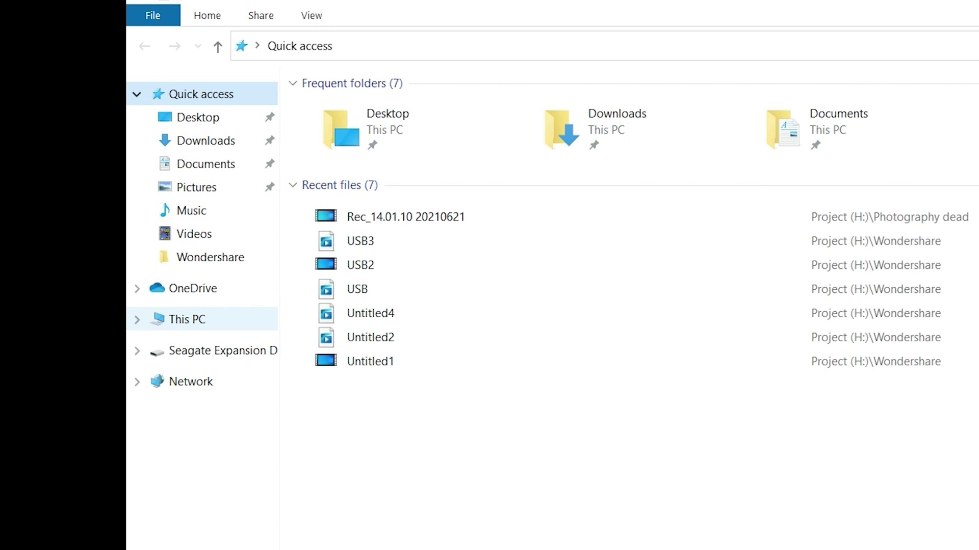
Grant Authenticated Users Allow Full control on Seagate Expansion Drive (F:) under Properties > Security.
left_click(136, 319)
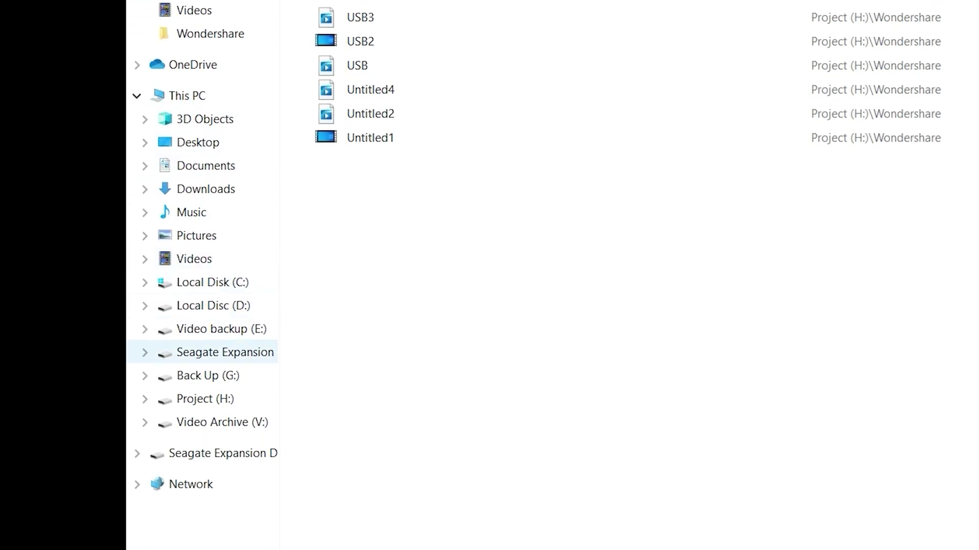
right_click(204, 356)
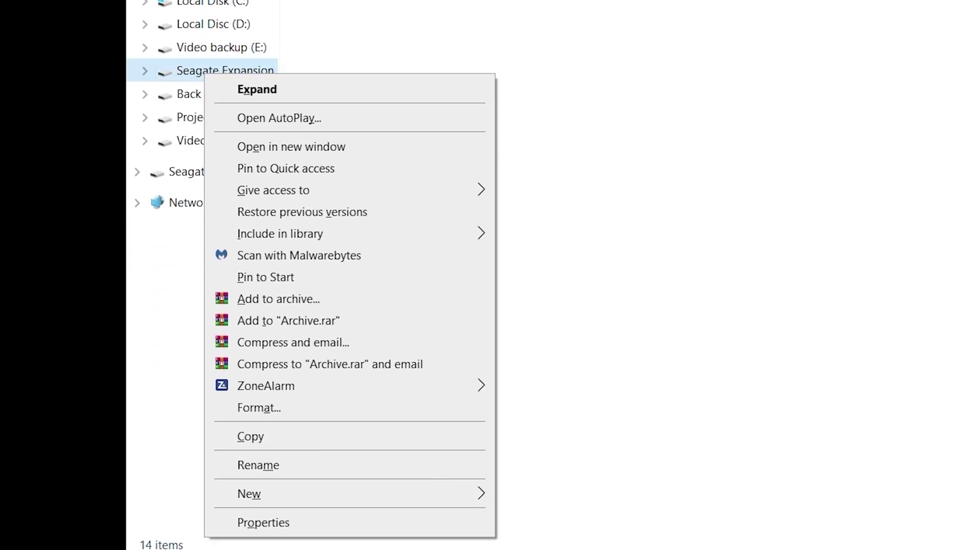
left_click(263, 504)
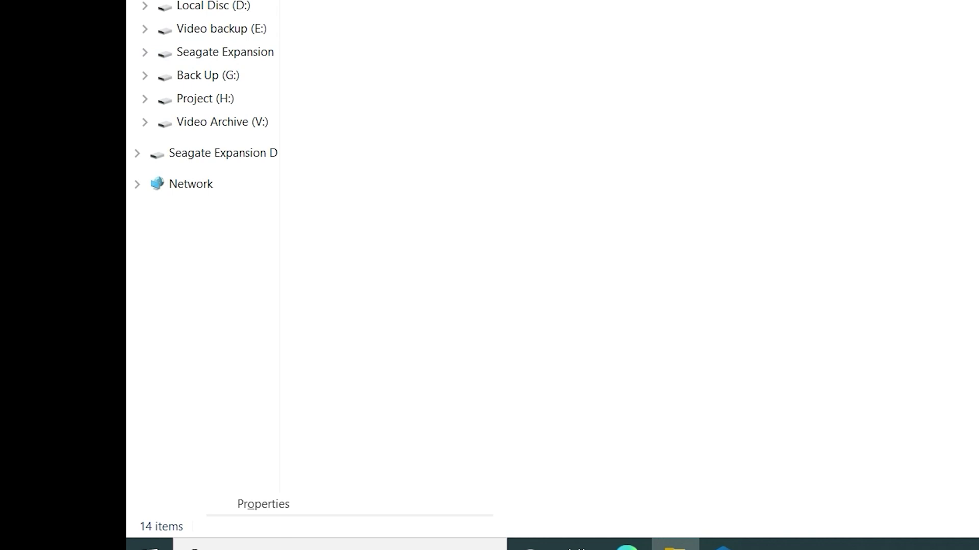
left_click(639, 109)
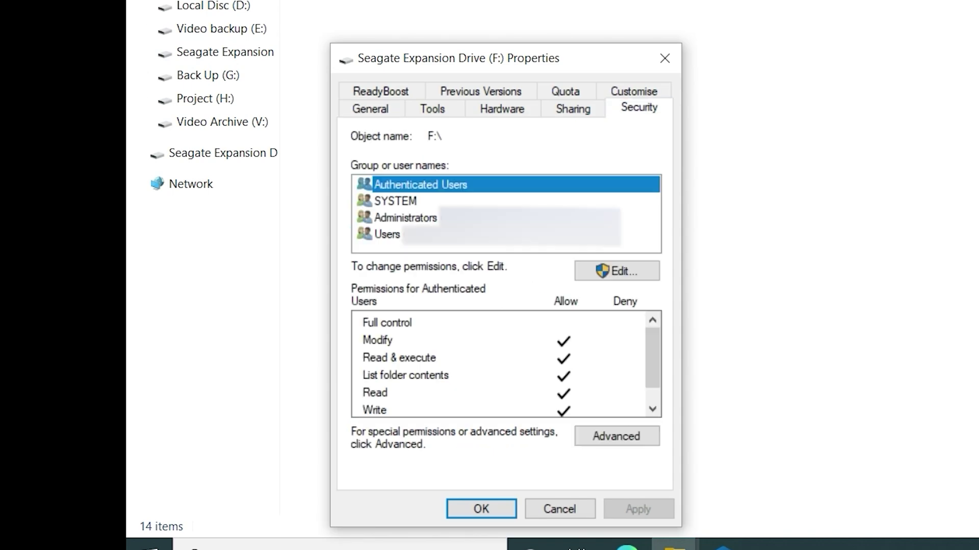
left_click(405, 217)
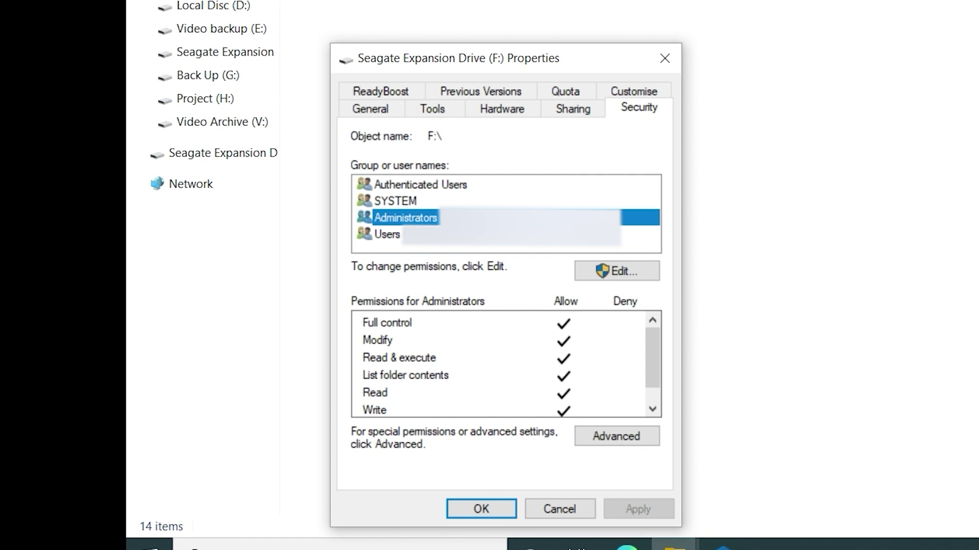
left_click(617, 271)
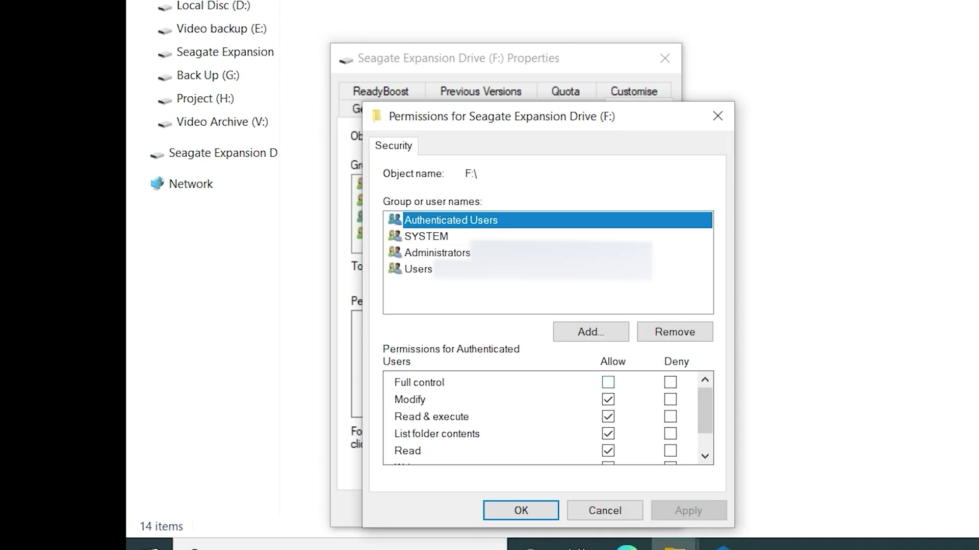
left_click(607, 382)
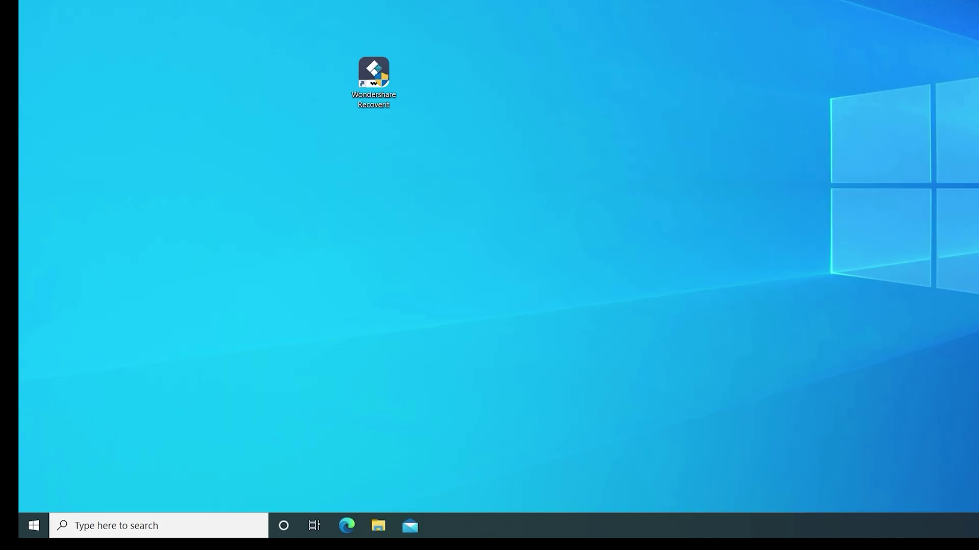
In Device Manager, choose Update driver for the Seagate Expansion SCSI Disk Device.
key("super+x")
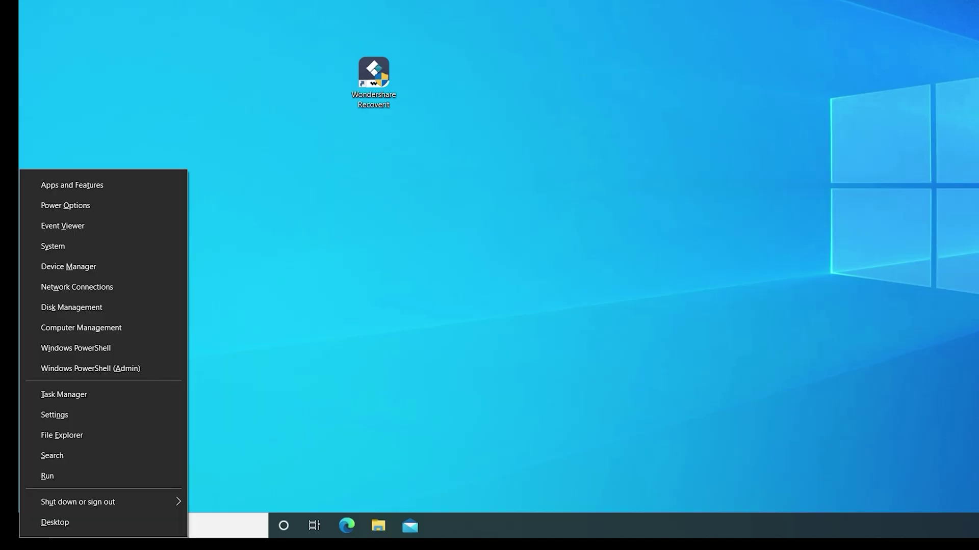
key("Return")
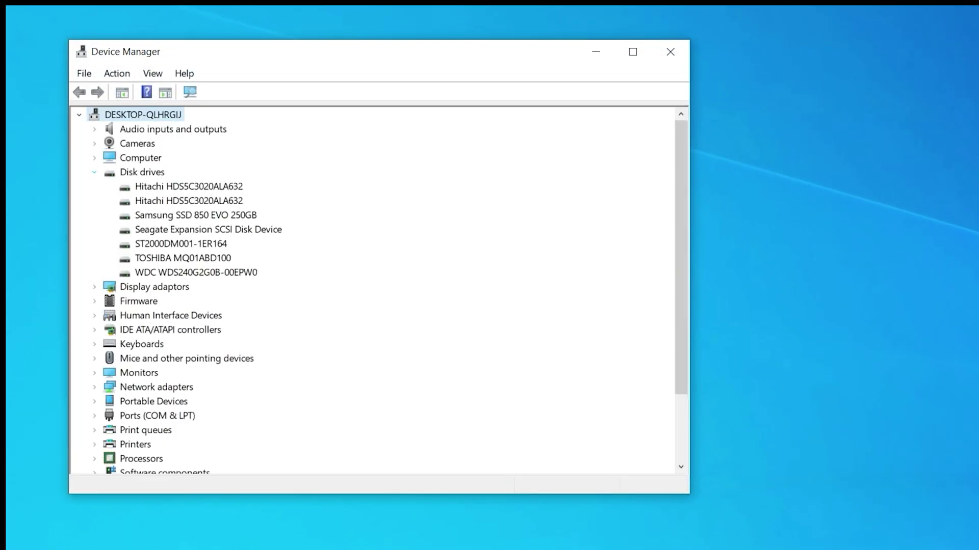
right_click(171, 229)
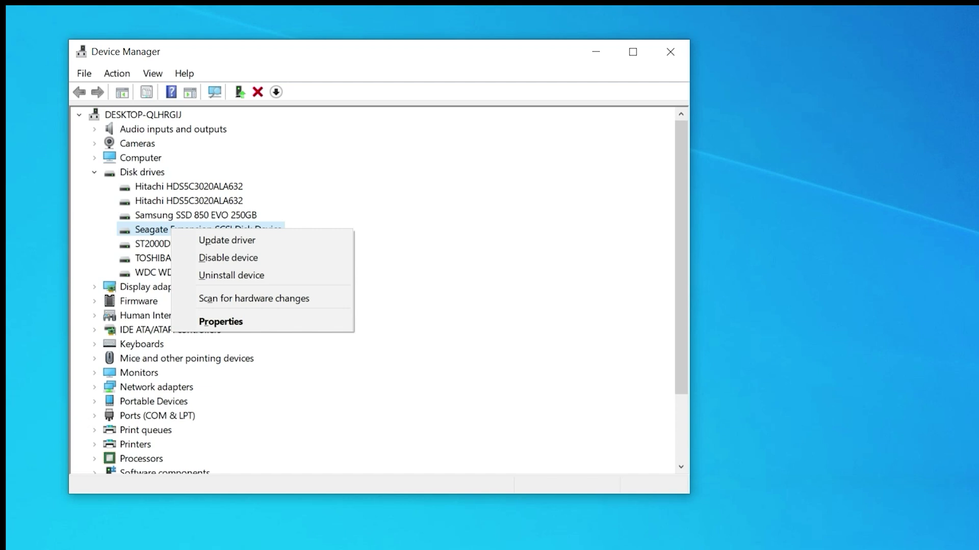
key("Return")
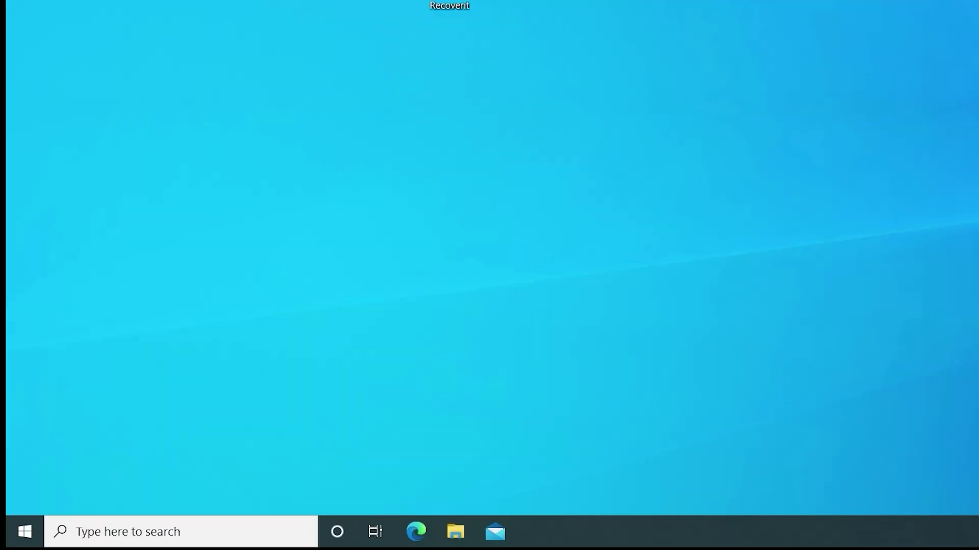
In Disk Management, start formatting the F: volume with FAT32 as the file system.
key("super+x")
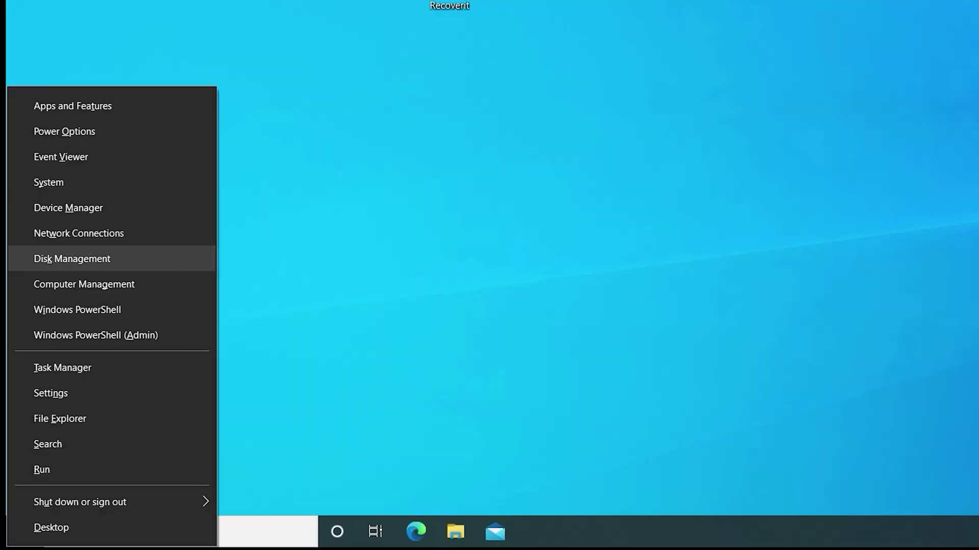
key("Return")
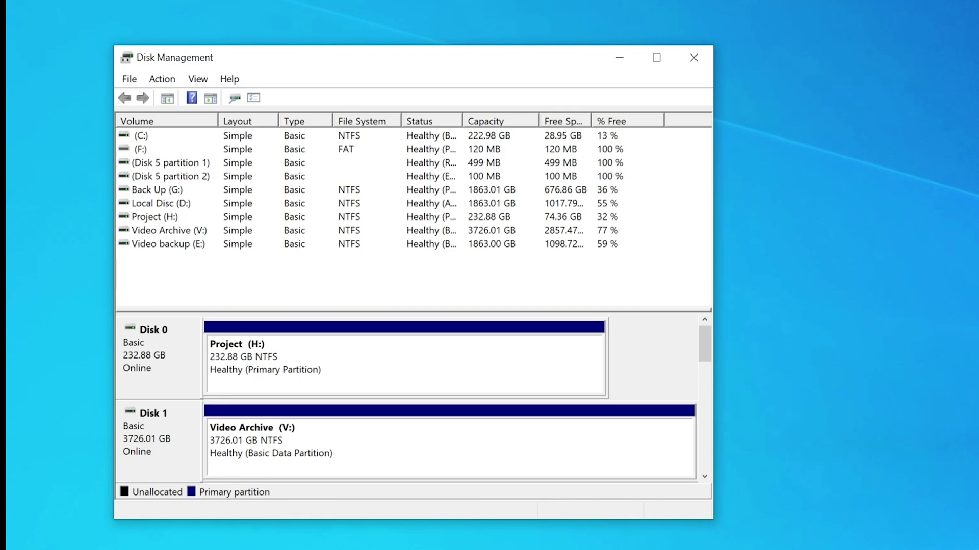
right_click(138, 149)
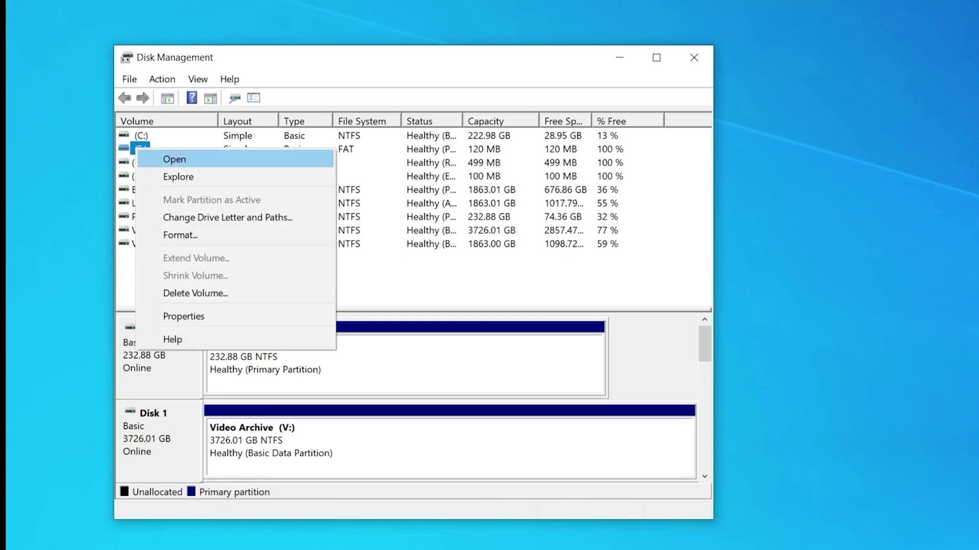
key("Return")
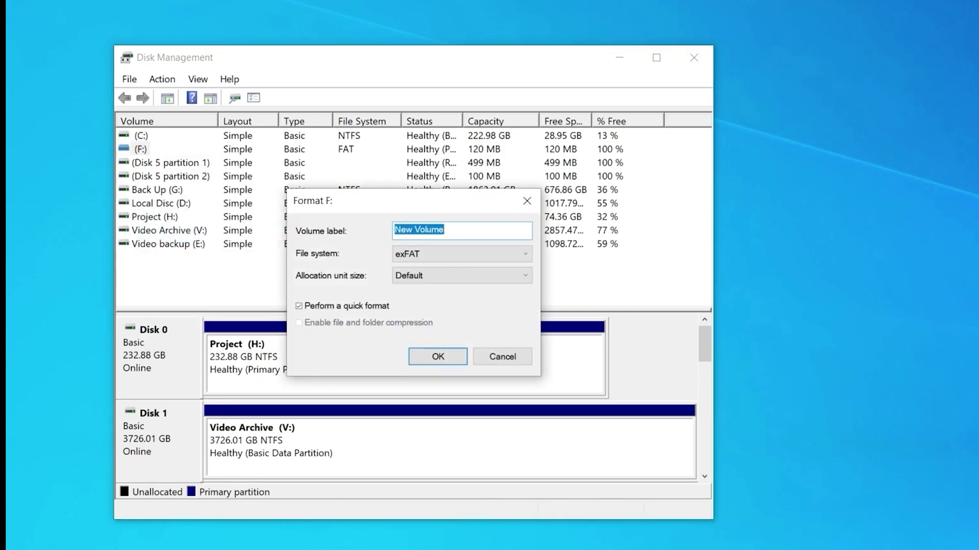
key("Tab")
key("alt+Down")
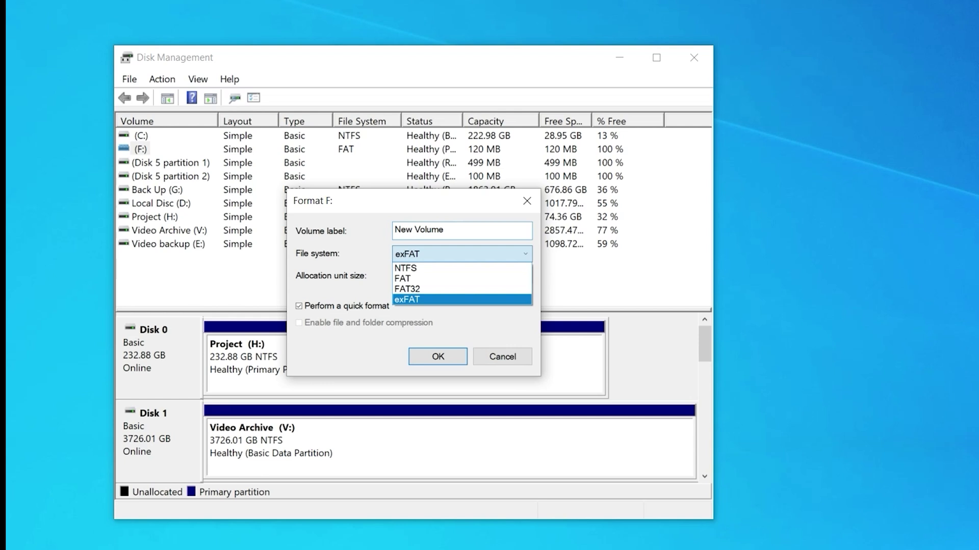
key("Up")
key("Return")
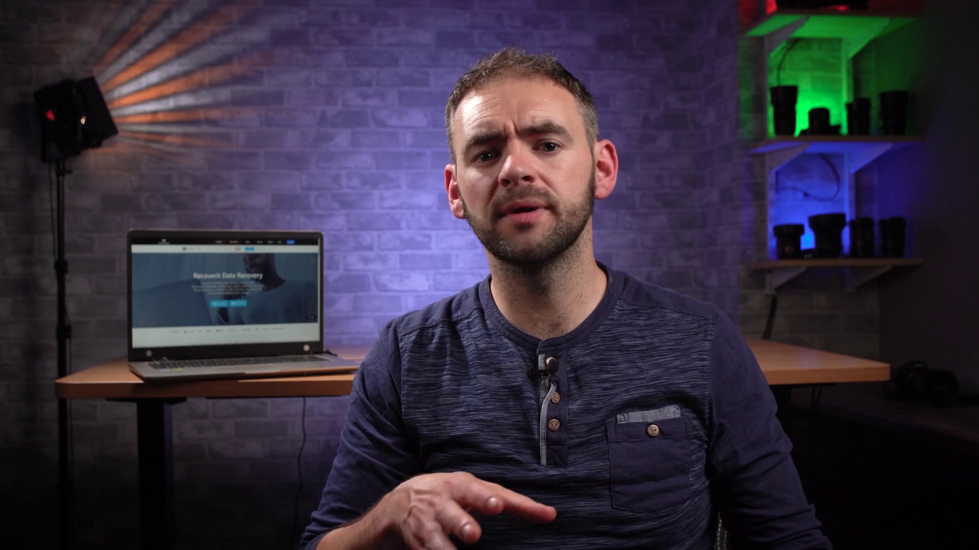
Launch Command Prompt by searching for cmd.
key("super")
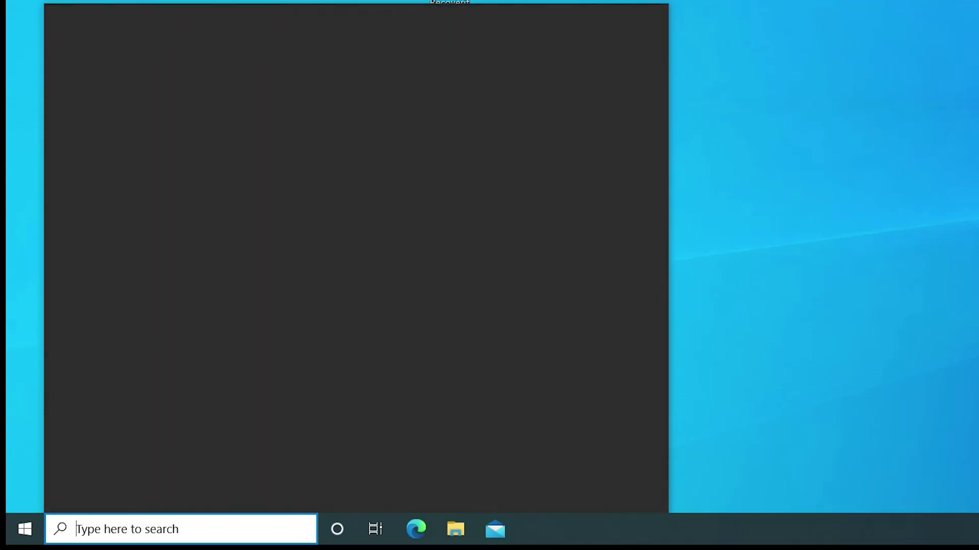
type("cmd")
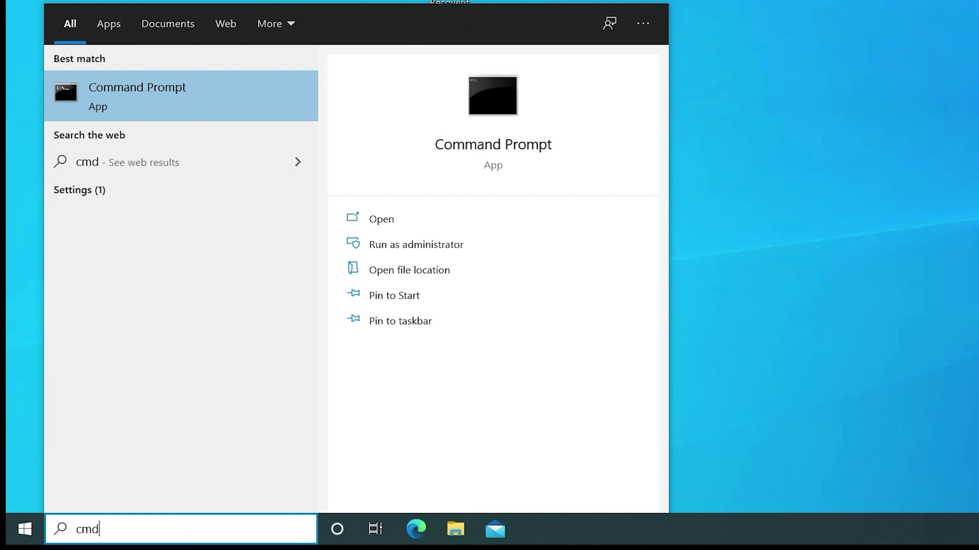
key("Return")
Run chkdsk f: /r/f to find and repair errors on drive F:.
type("c")
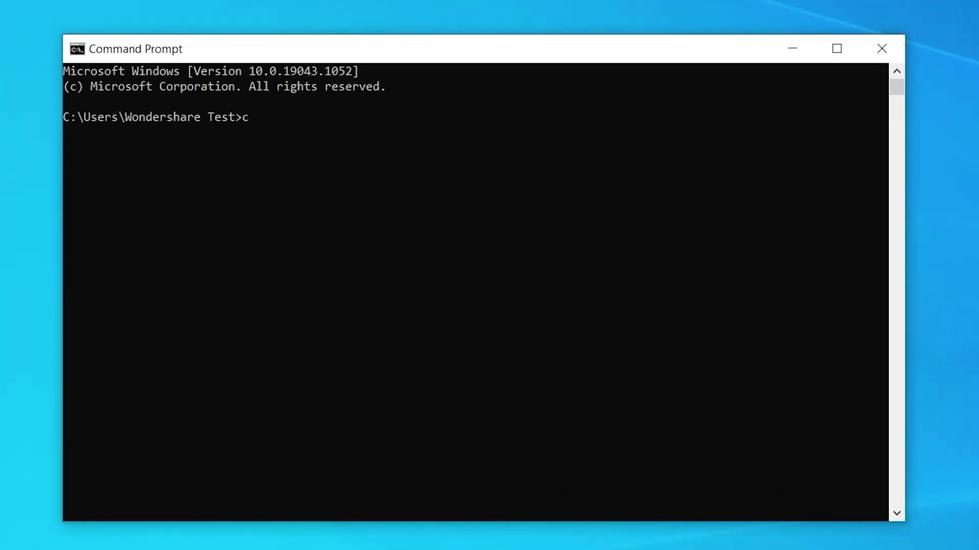
type("hkds")
type("k f: /r/f")
key("Return")
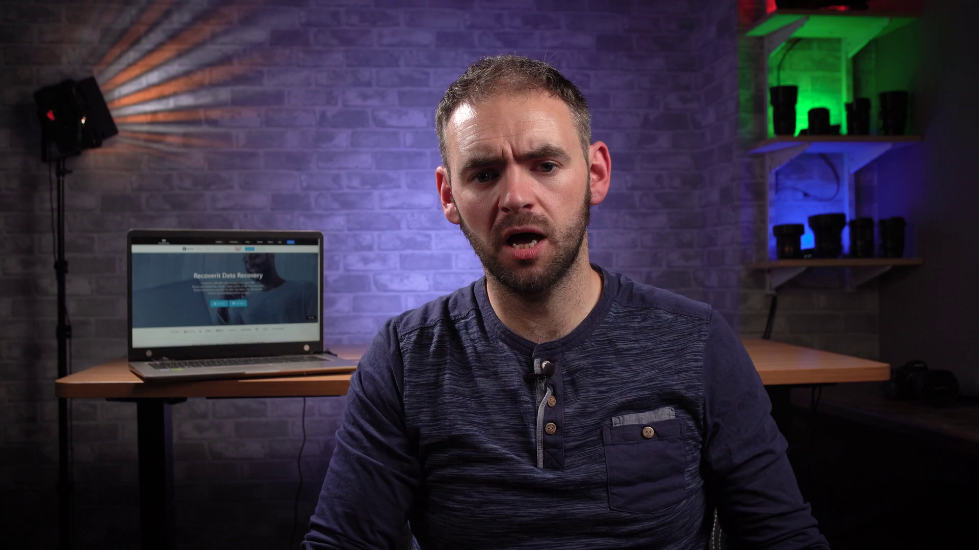
left_click(11, 540)
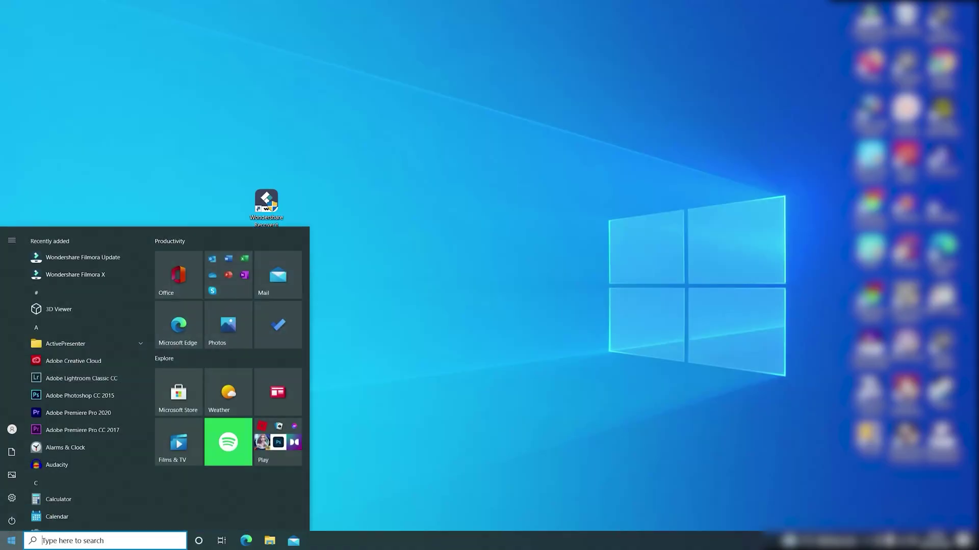
left_click(12, 497)
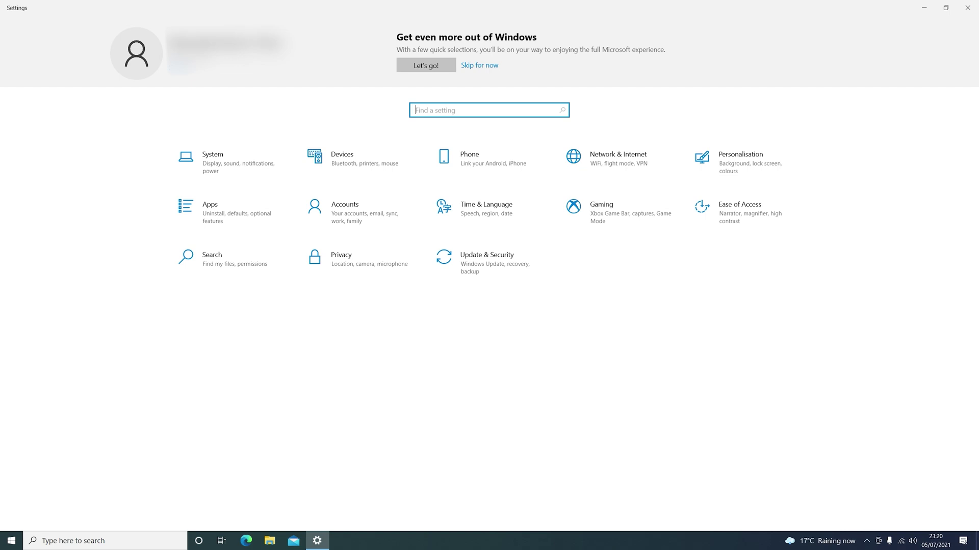
left_click(487, 259)
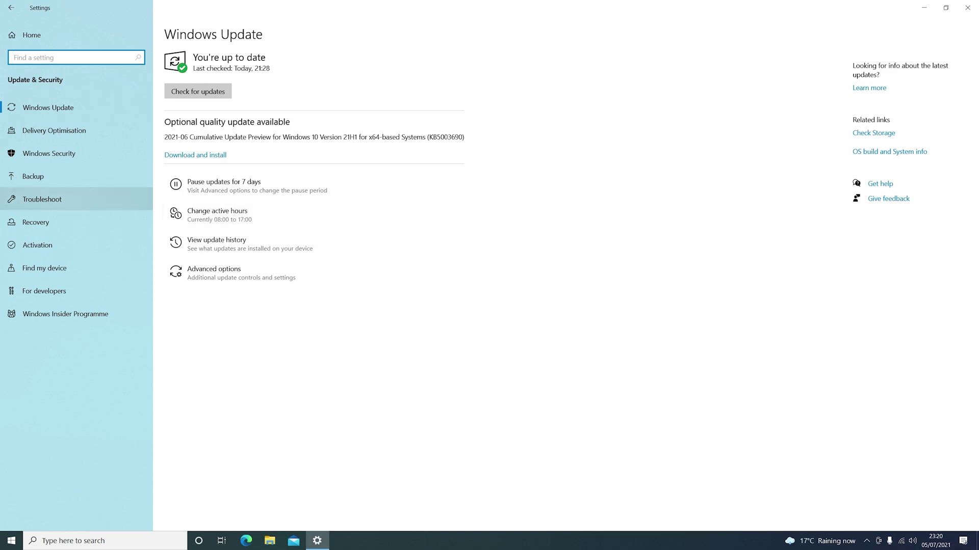
left_click(41, 199)
scroll(489, 286, "down", 3)
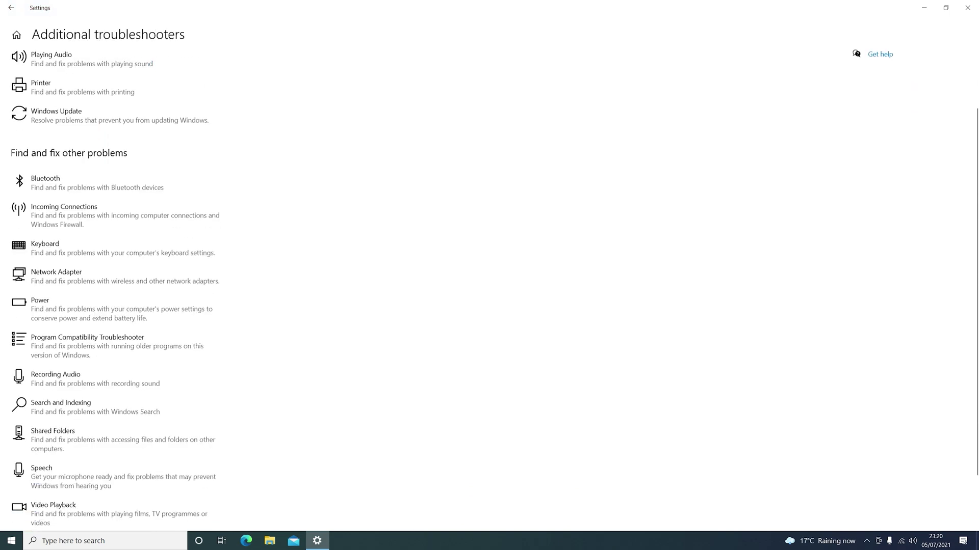
scroll(489, 286, "up", 2)
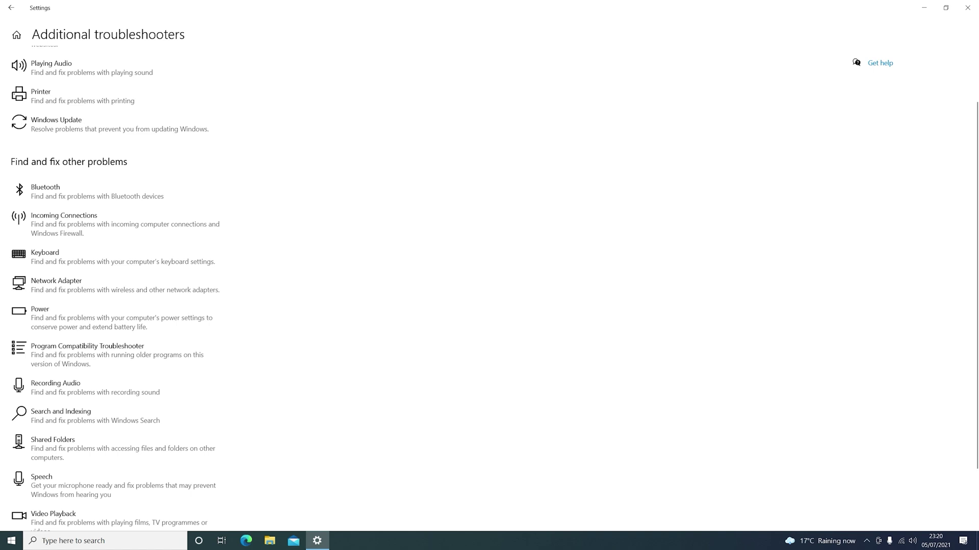
left_click(968, 8)
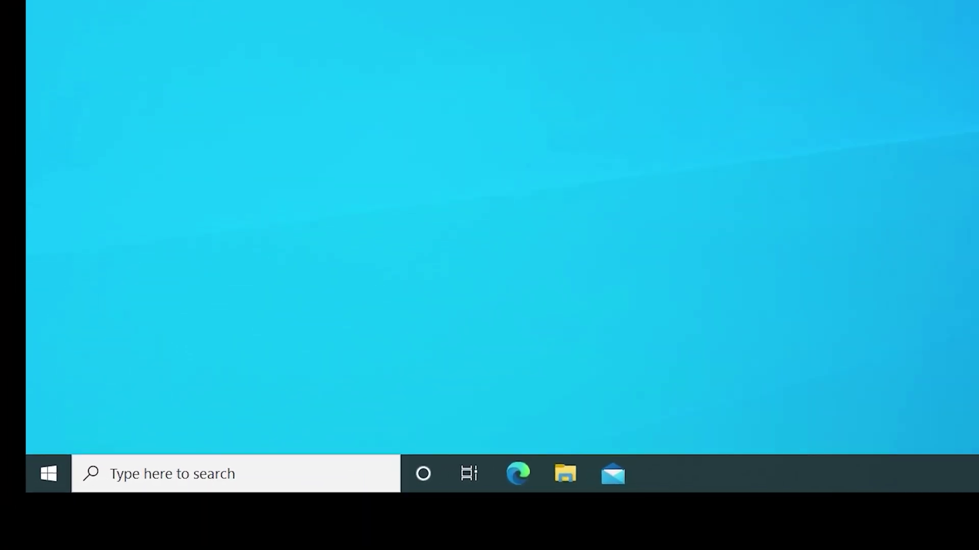
Launch Command Prompt by searching for cmd.
key("super+s")
type("cmd")
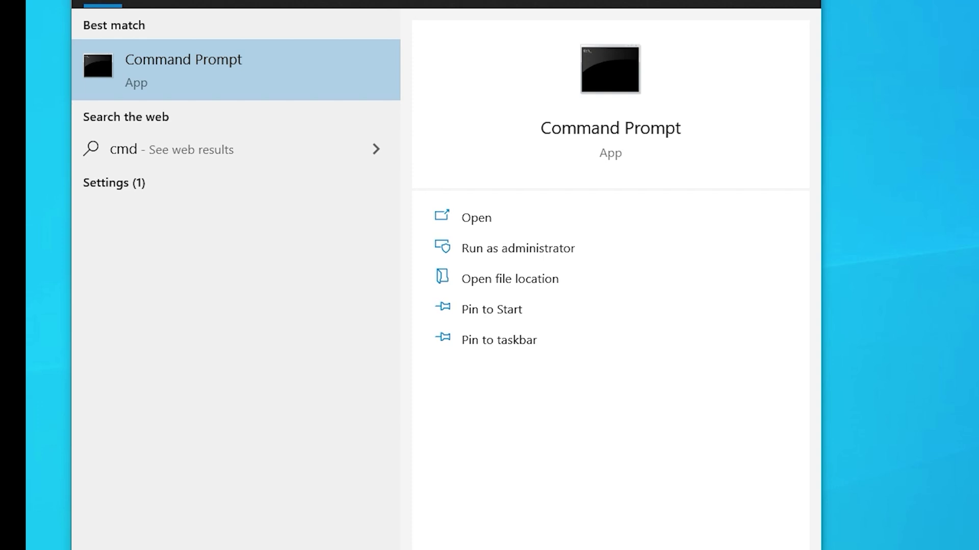
key("Return")
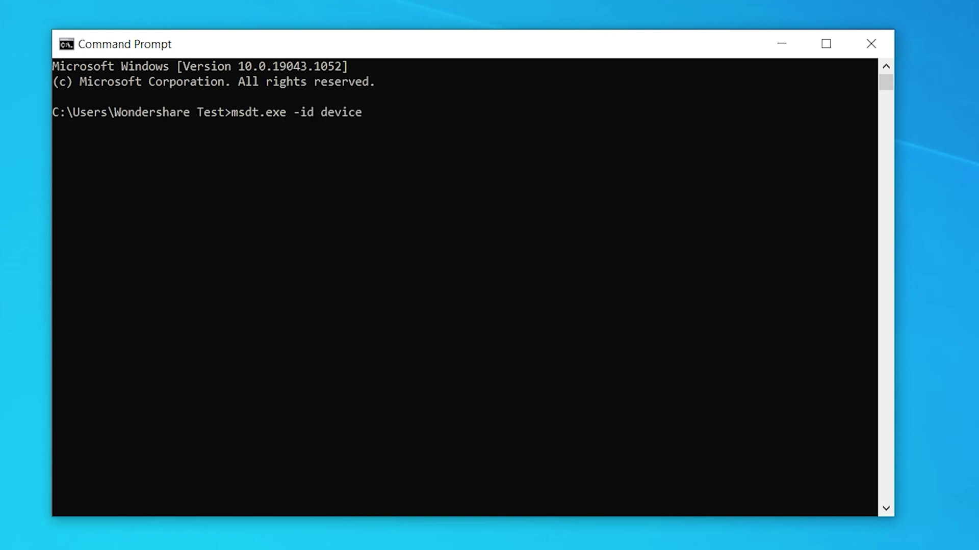
Run msdt.exe -id devicediagnostic and start the Hardware and Devices troubleshooter's detection.
type("diagnostic")
key("Return")
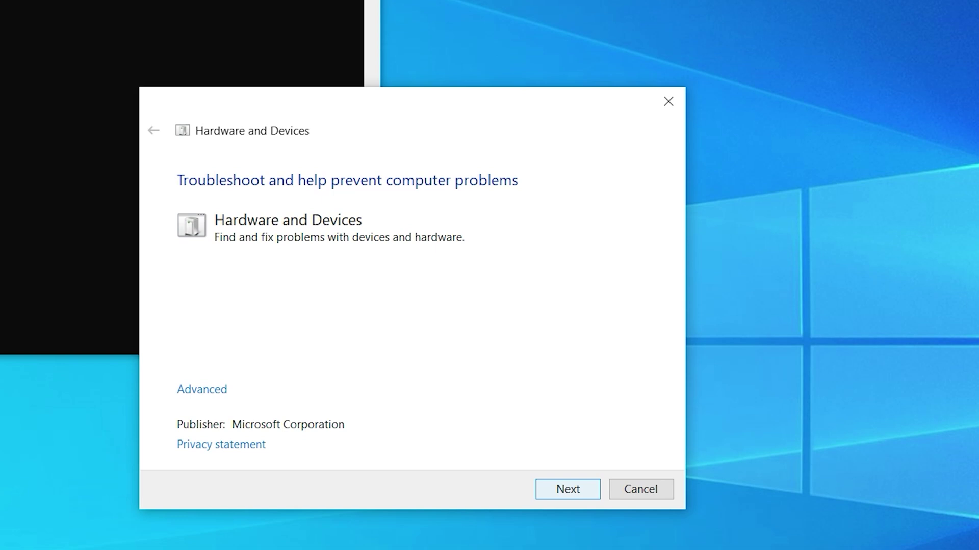
key("Return")
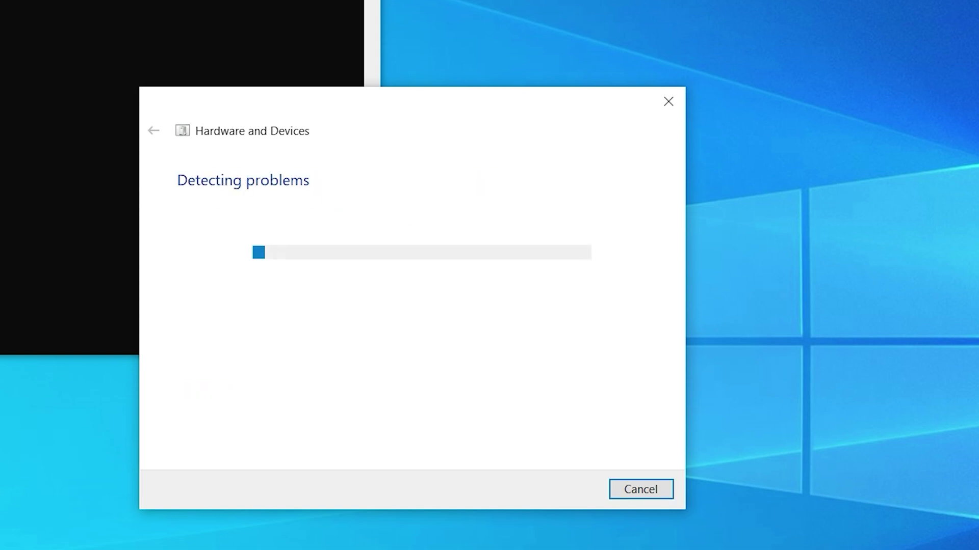